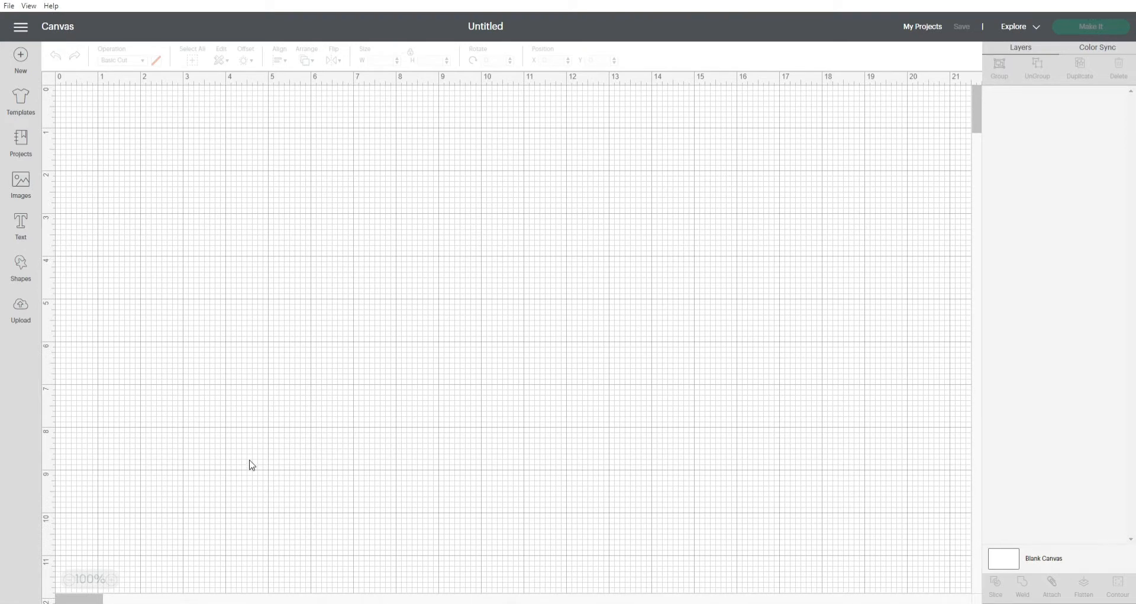
Load the Backwoods Barbie logo image IMG_2576 for upload and set its image type to Complex.
click(22, 317)
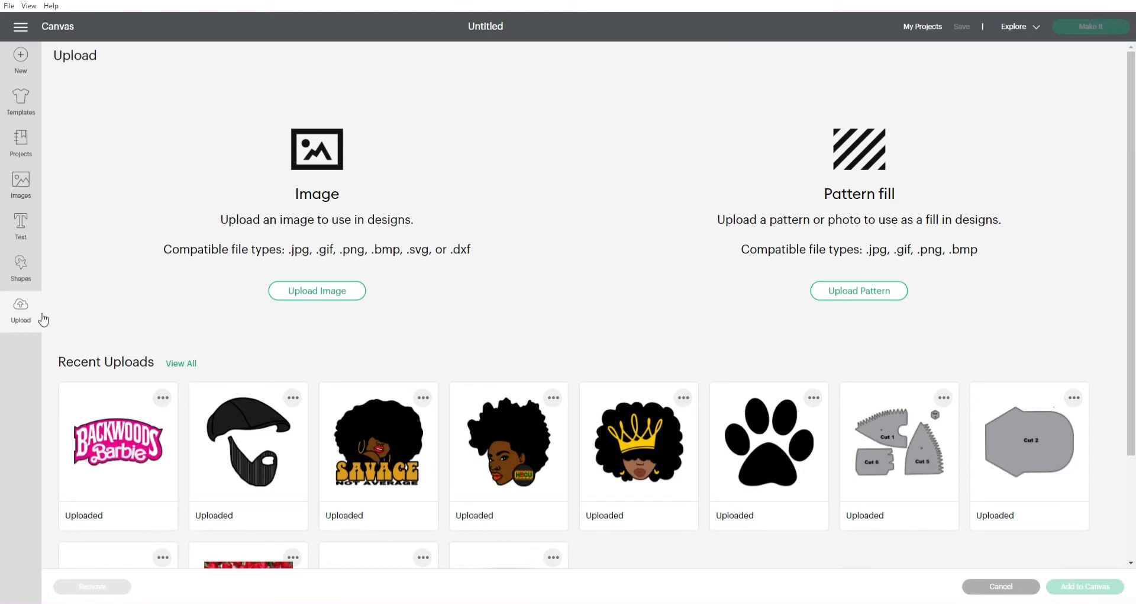
click(348, 300)
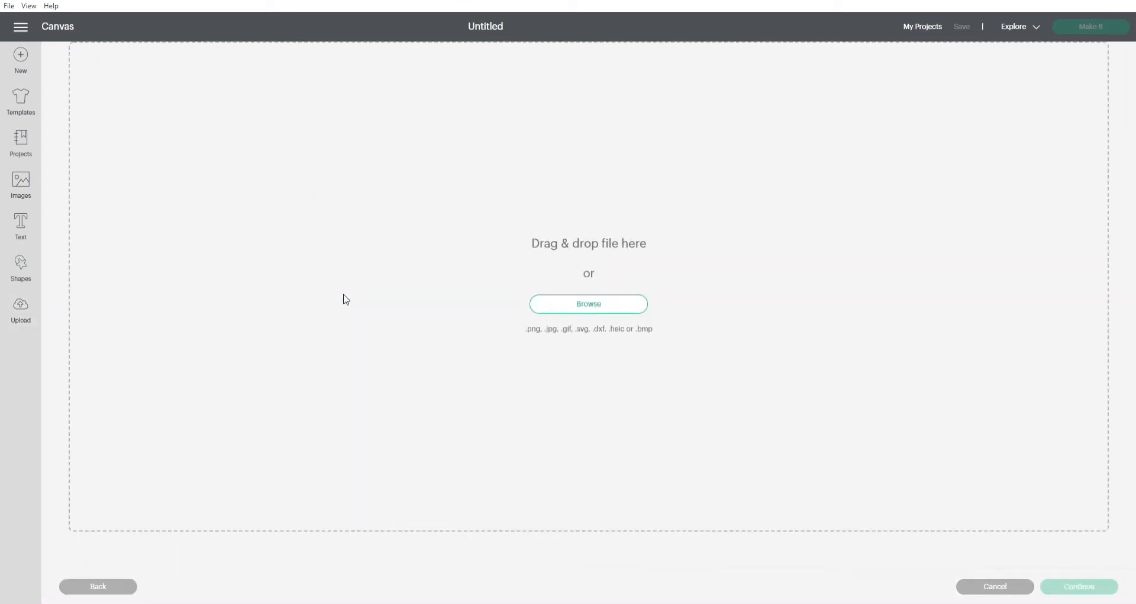
click(576, 306)
drag(362, 287, 641, 296)
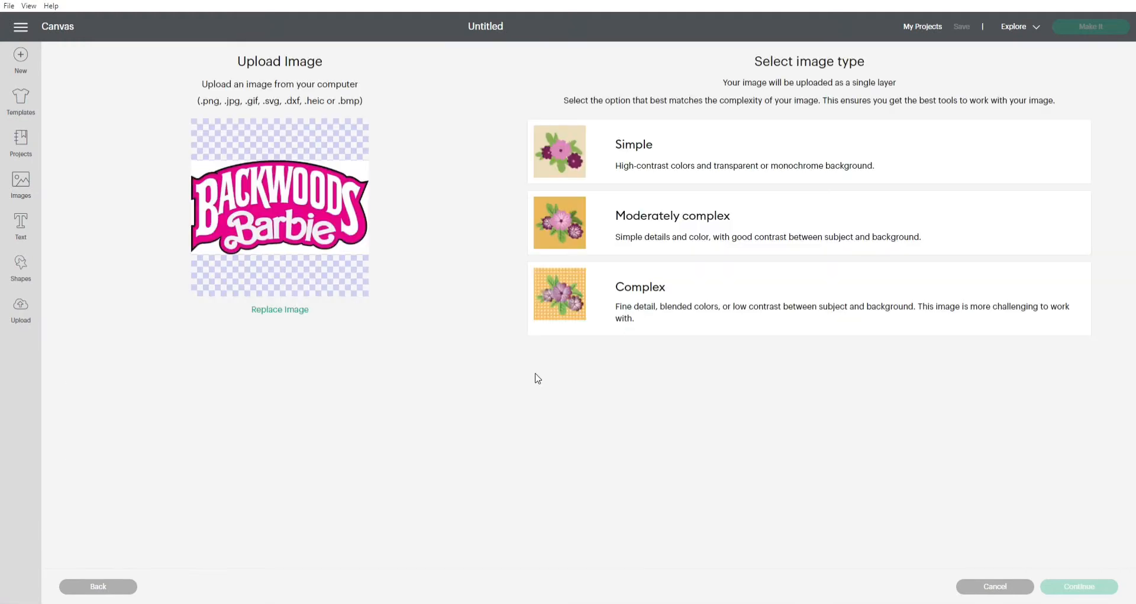
click(652, 287)
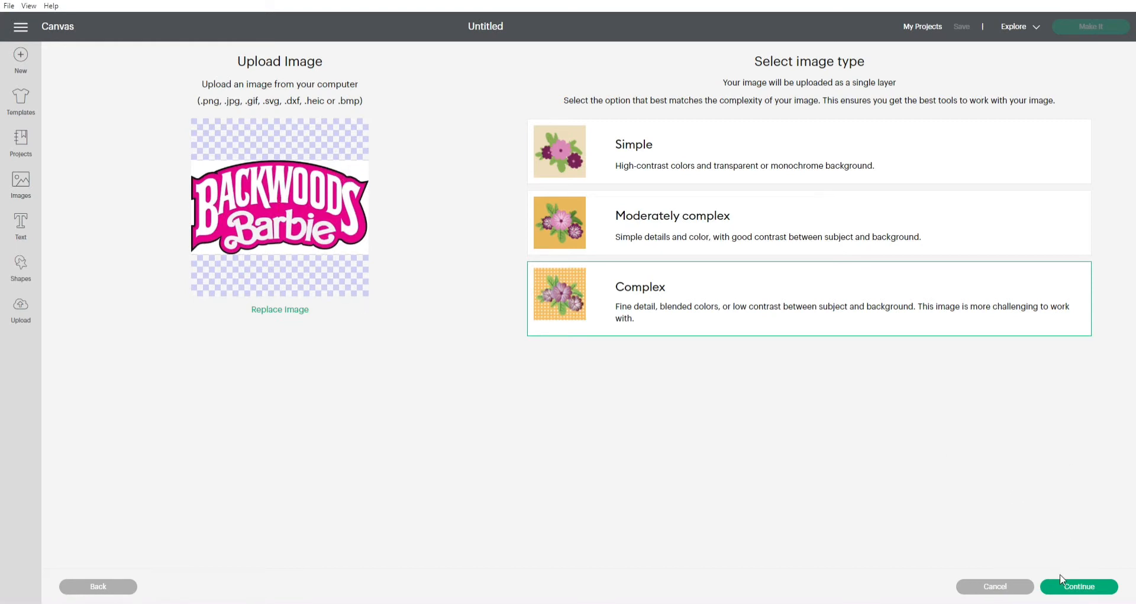
click(1095, 586)
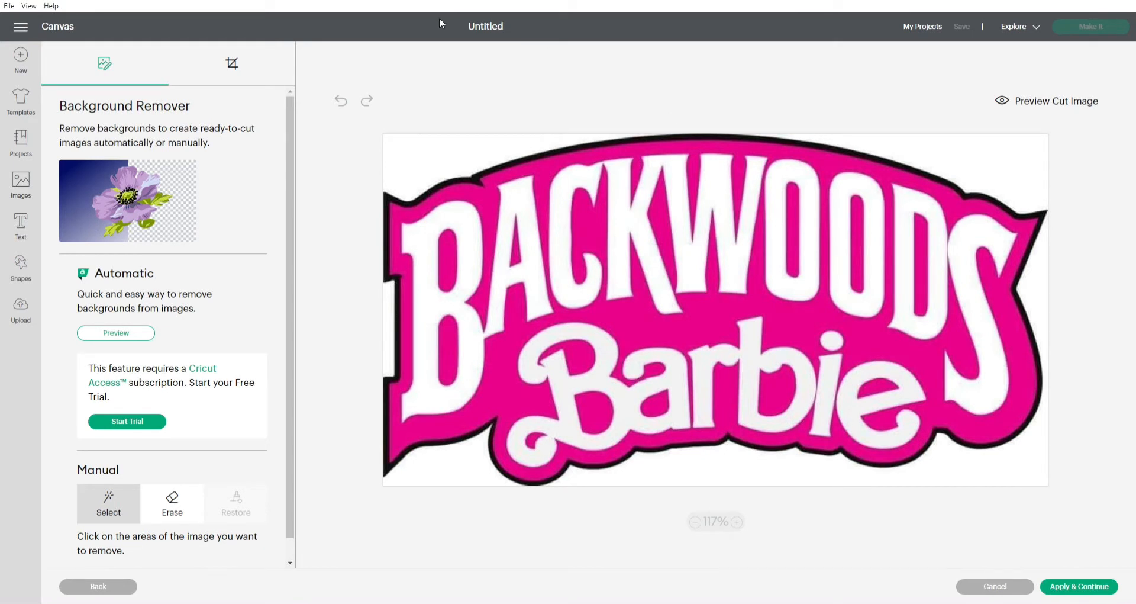
Remove all the white background areas around the outside of the logo's black outline.
click(413, 172)
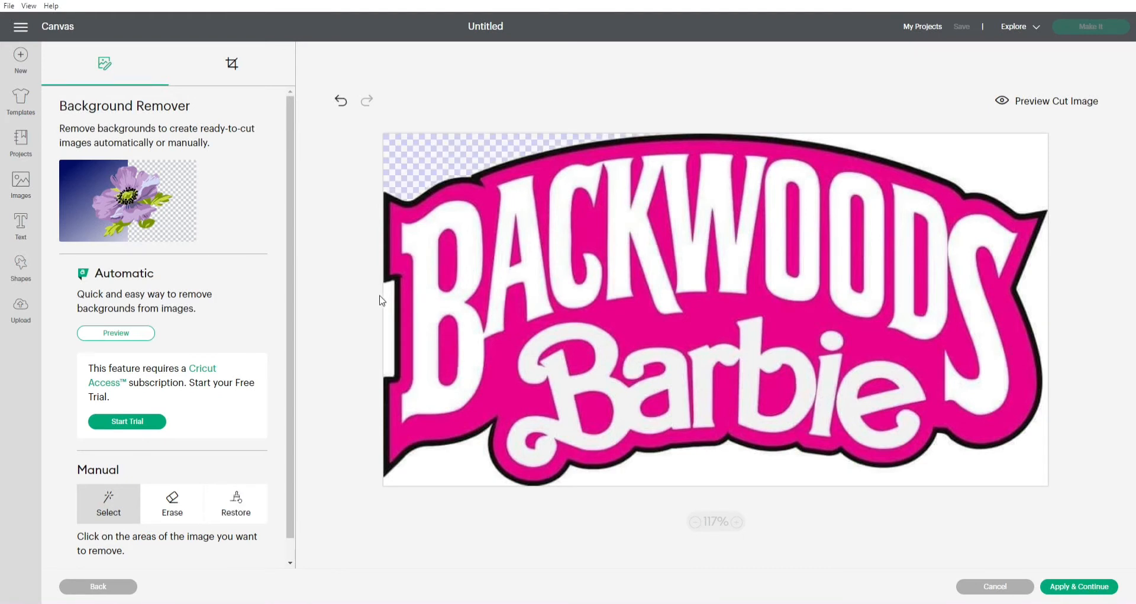
click(396, 310)
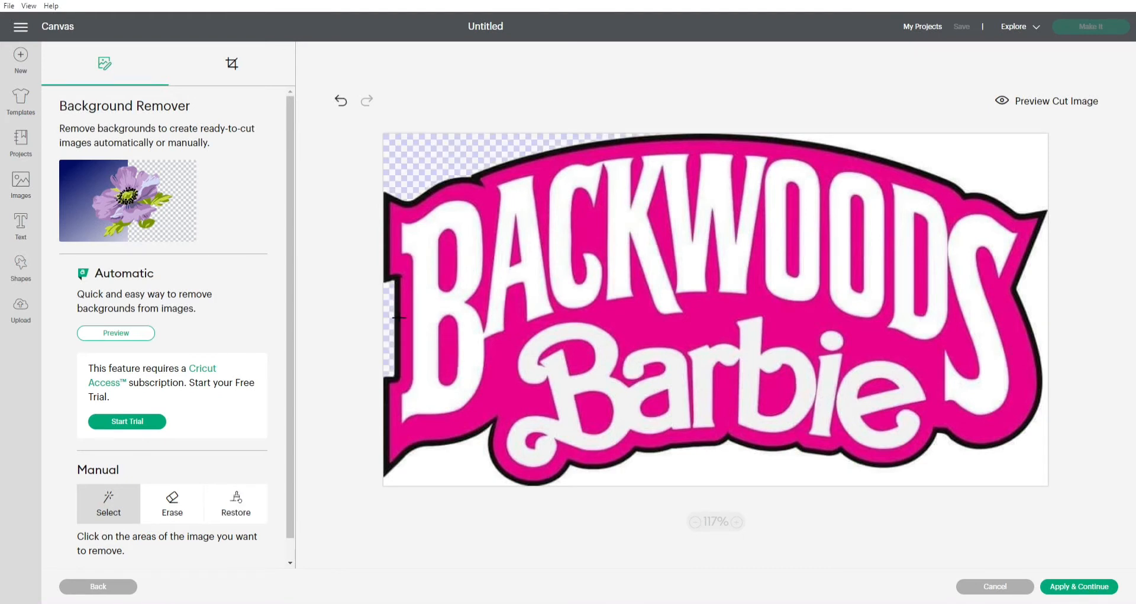
click(456, 464)
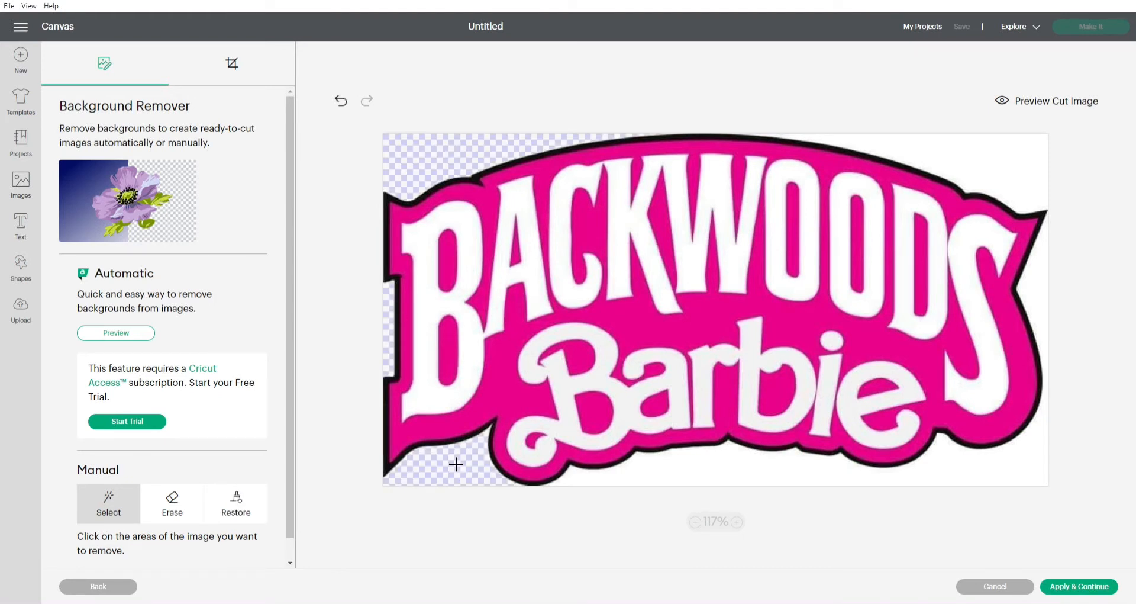
click(620, 489)
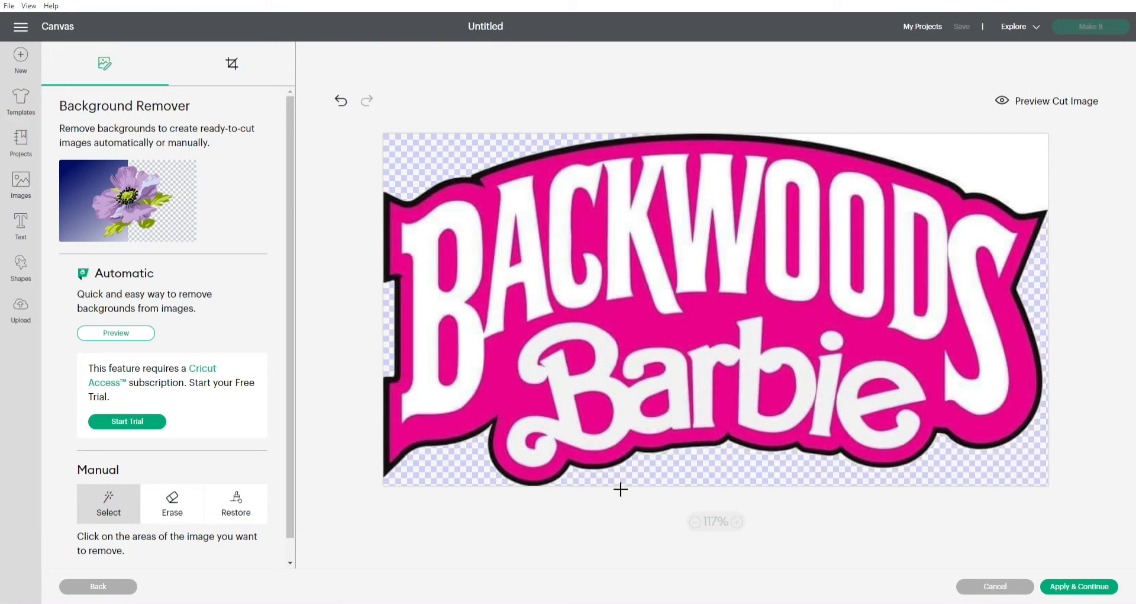
click(1028, 193)
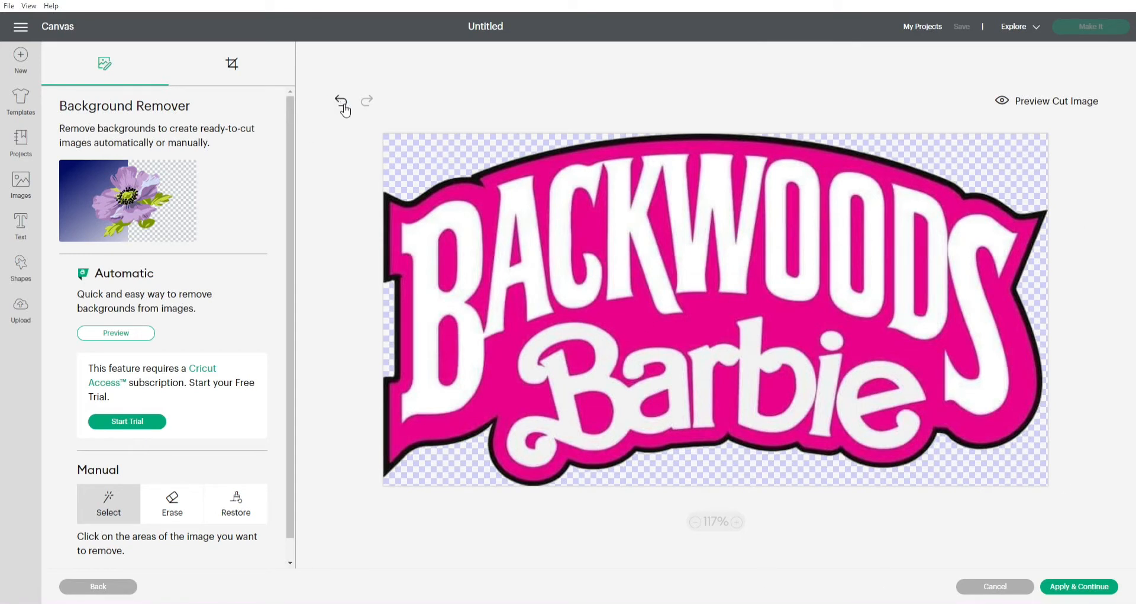
Try removing the white fill from the BACKWOODS letters B through the second O, and undo those removals.
click(426, 242)
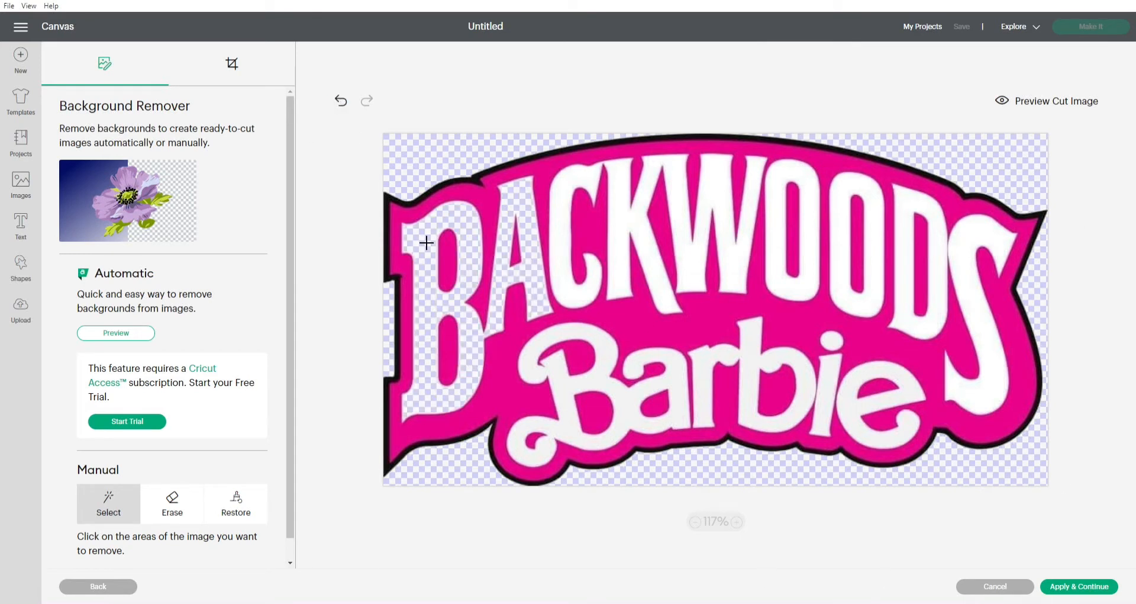
click(585, 196)
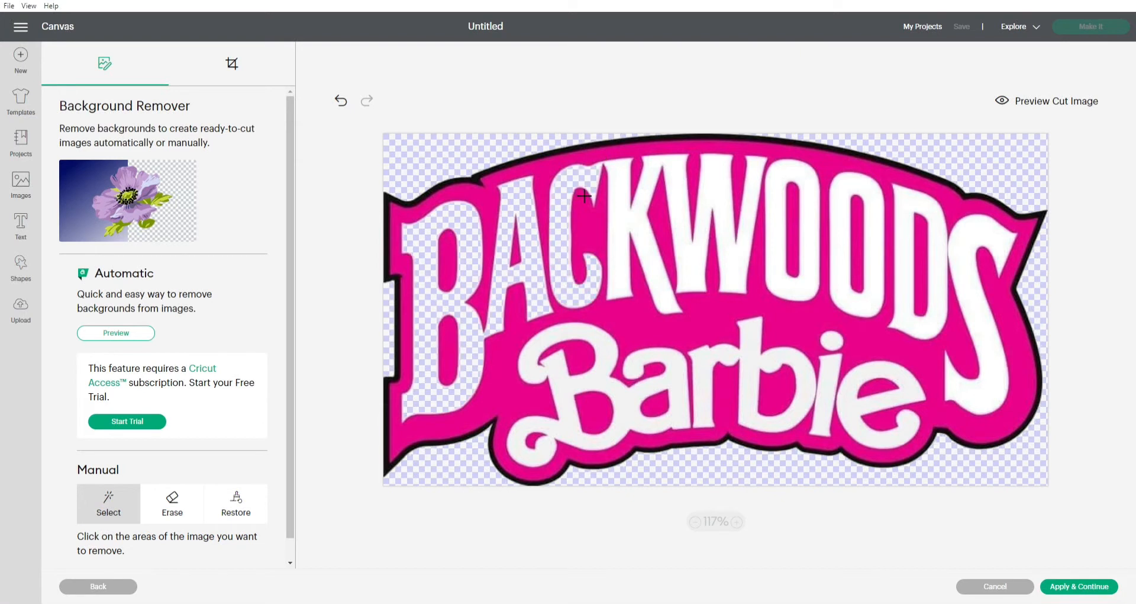
click(632, 193)
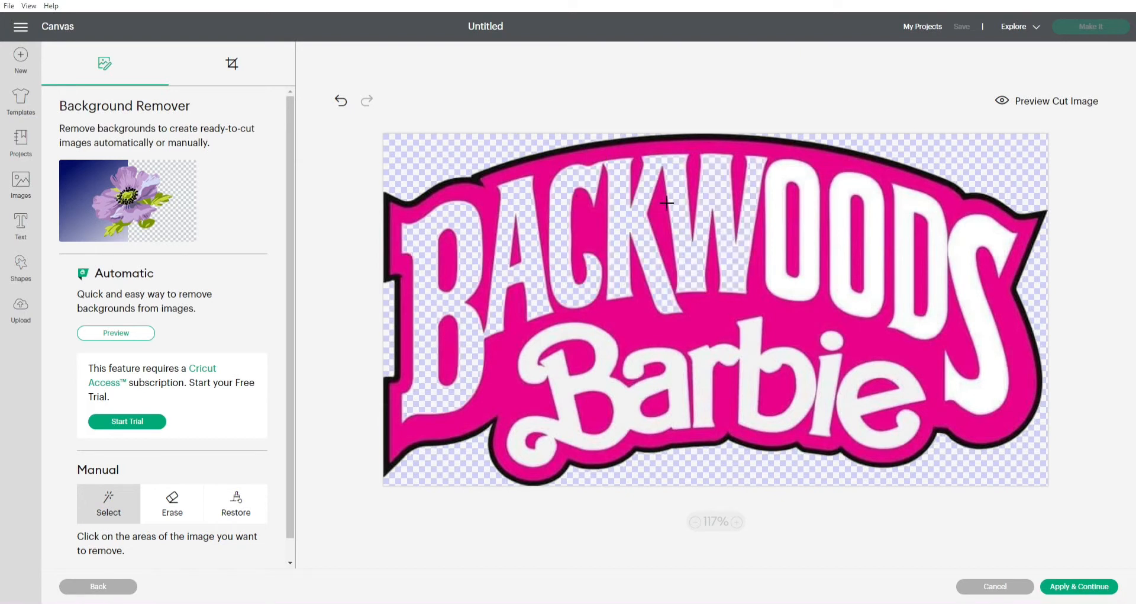
click(790, 218)
click(855, 221)
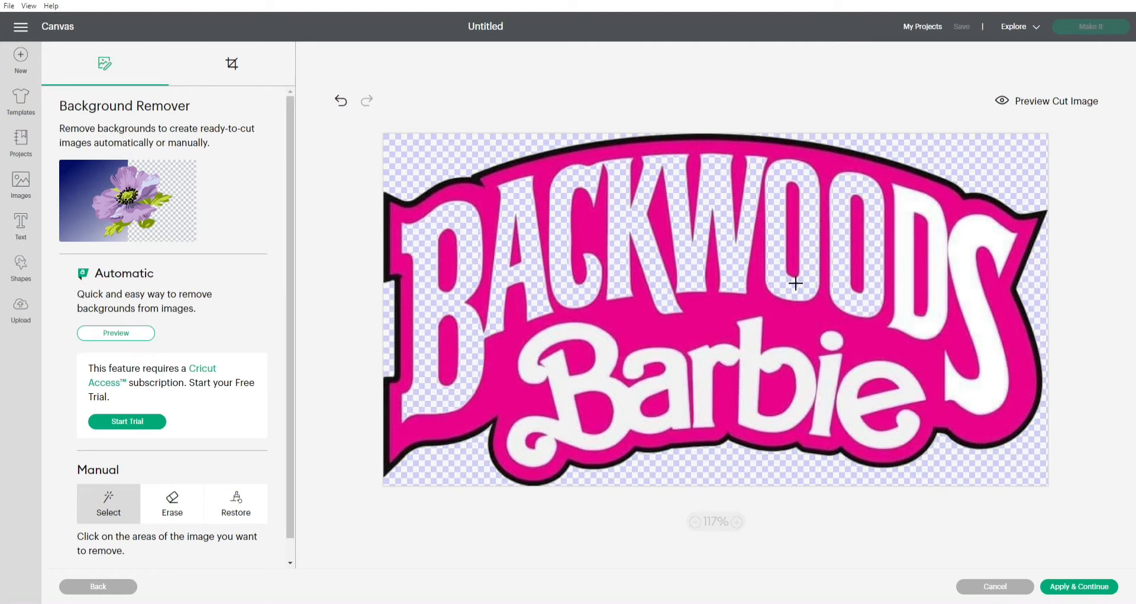
click(340, 101)
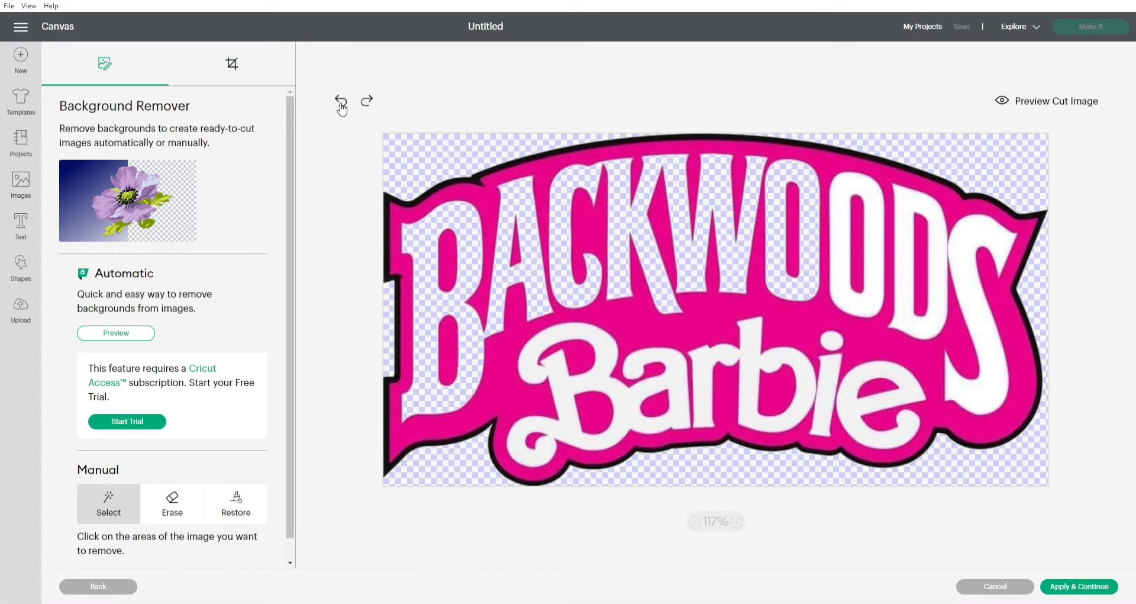
click(342, 104)
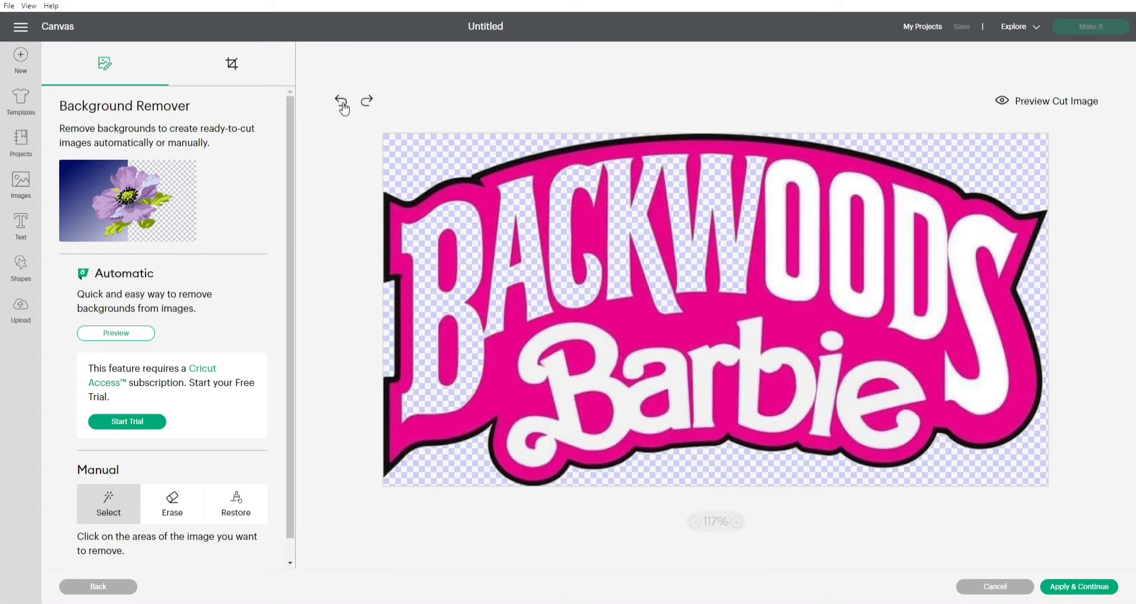
click(342, 103)
click(342, 104)
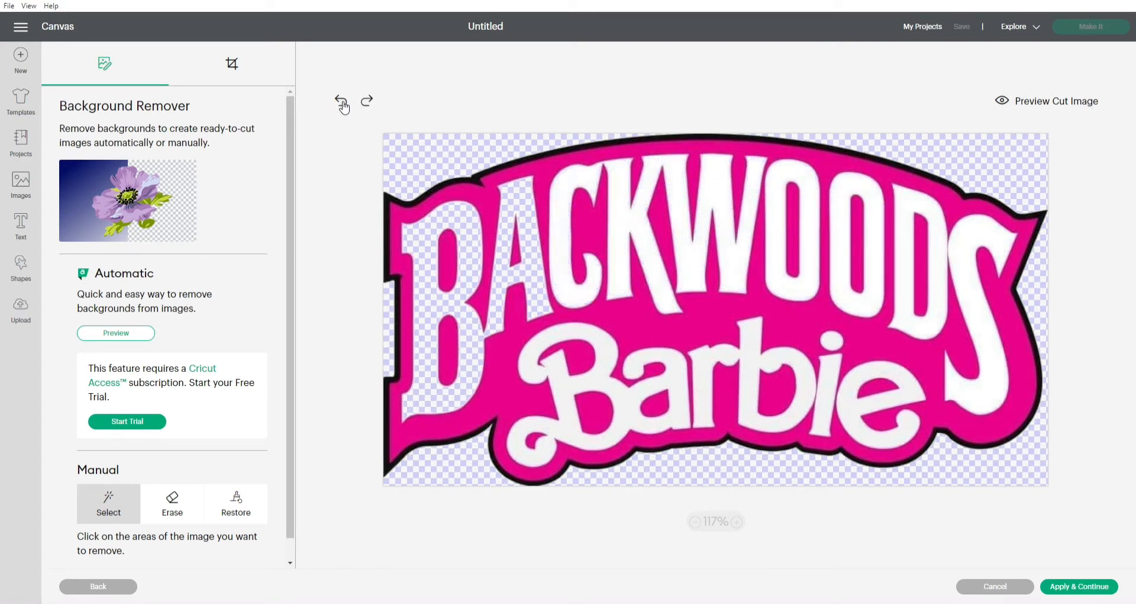
click(342, 104)
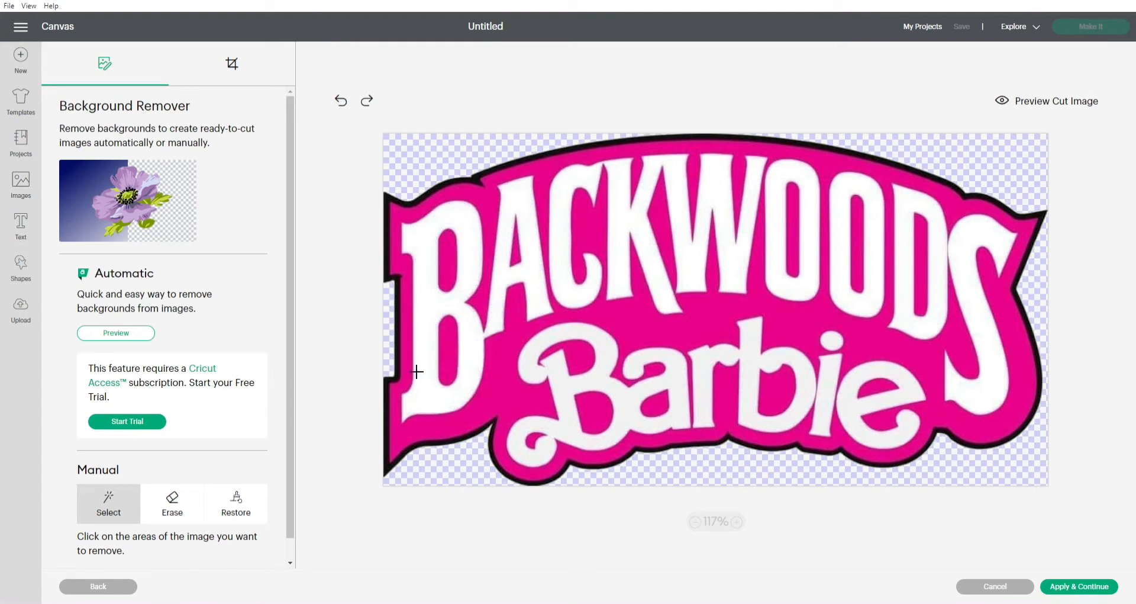
Try removing the pink fill around the lettering and beside the K, and undo both removals.
click(553, 188)
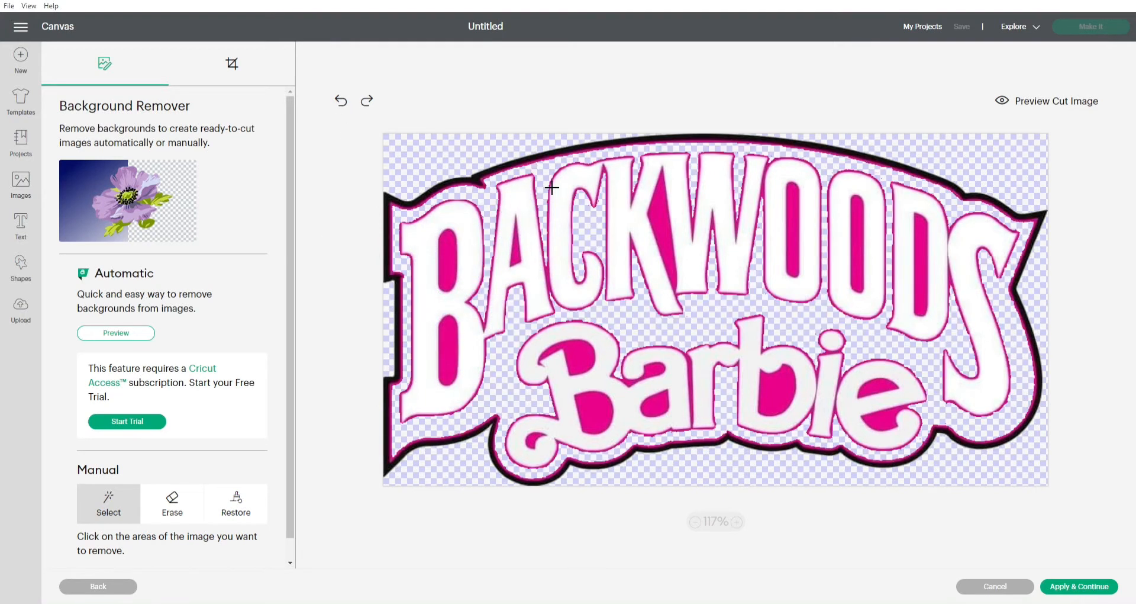
click(674, 232)
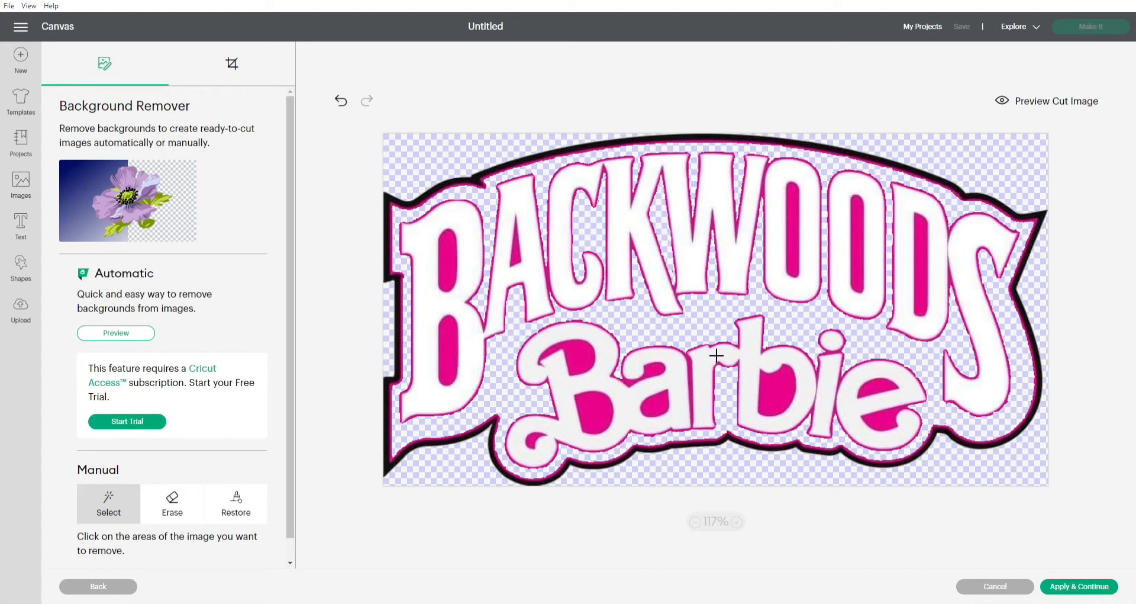
click(343, 102)
click(342, 102)
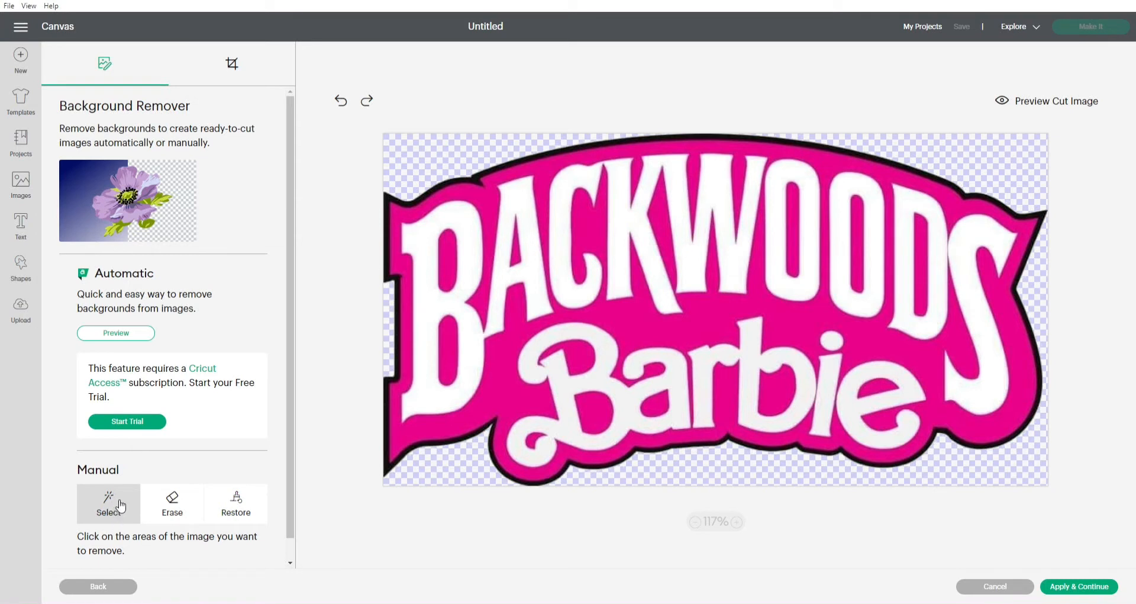
Clean up the background above the logo's first letter with the Erase tool and apply the background removal.
click(181, 506)
mouse_move(442, 143)
mouse_down()
mouse_move(426, 158)
mouse_move(422, 148)
mouse_up()
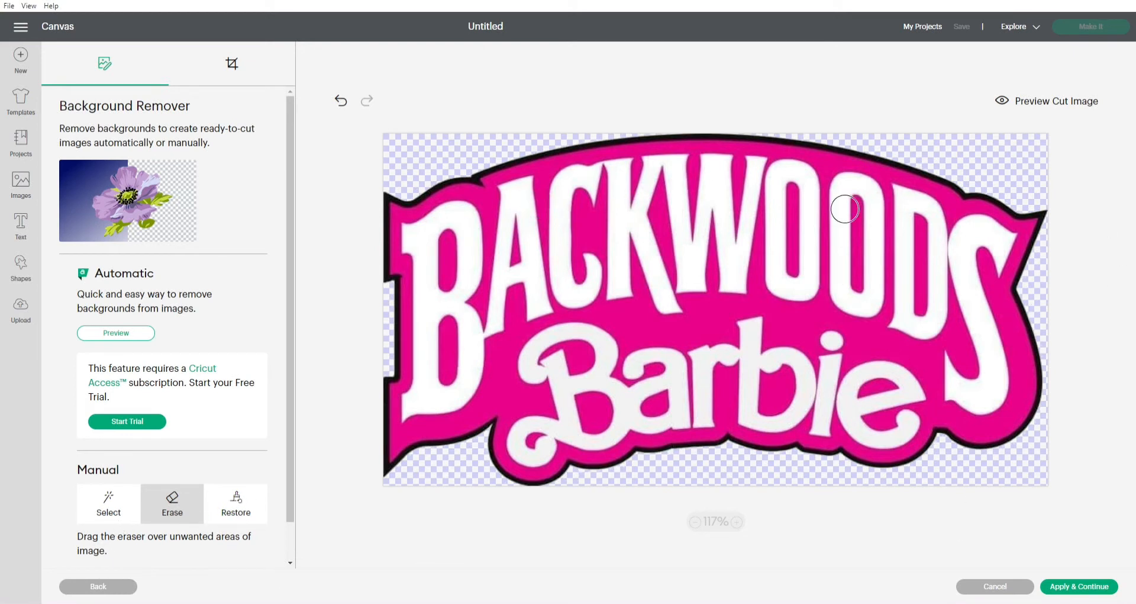
click(1095, 588)
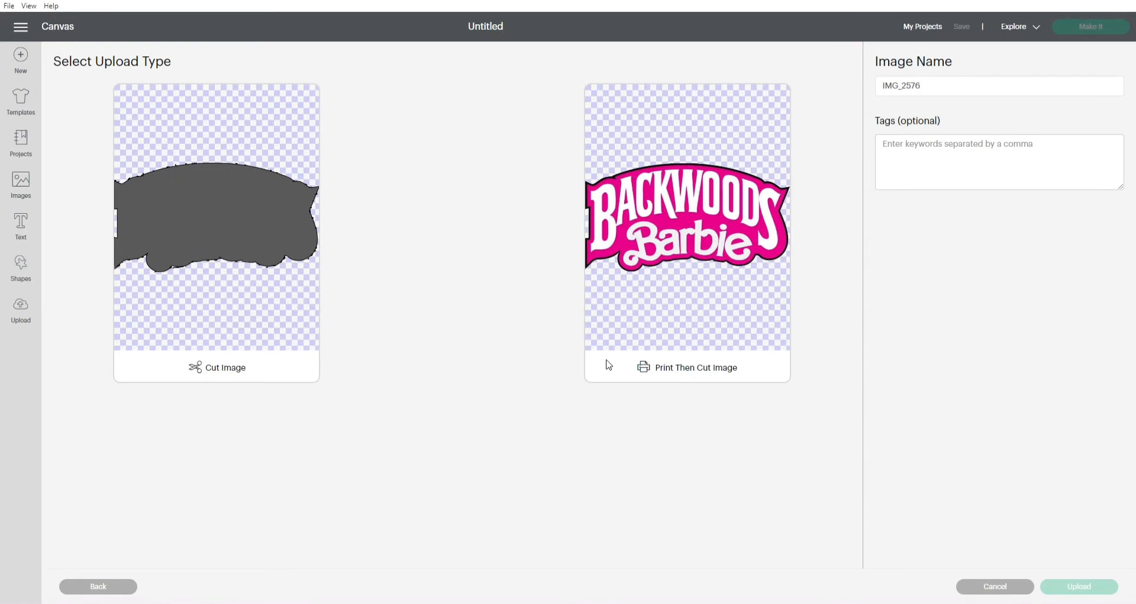
Upload the cleaned logo as a Print Then Cut image and add it to the canvas.
click(682, 273)
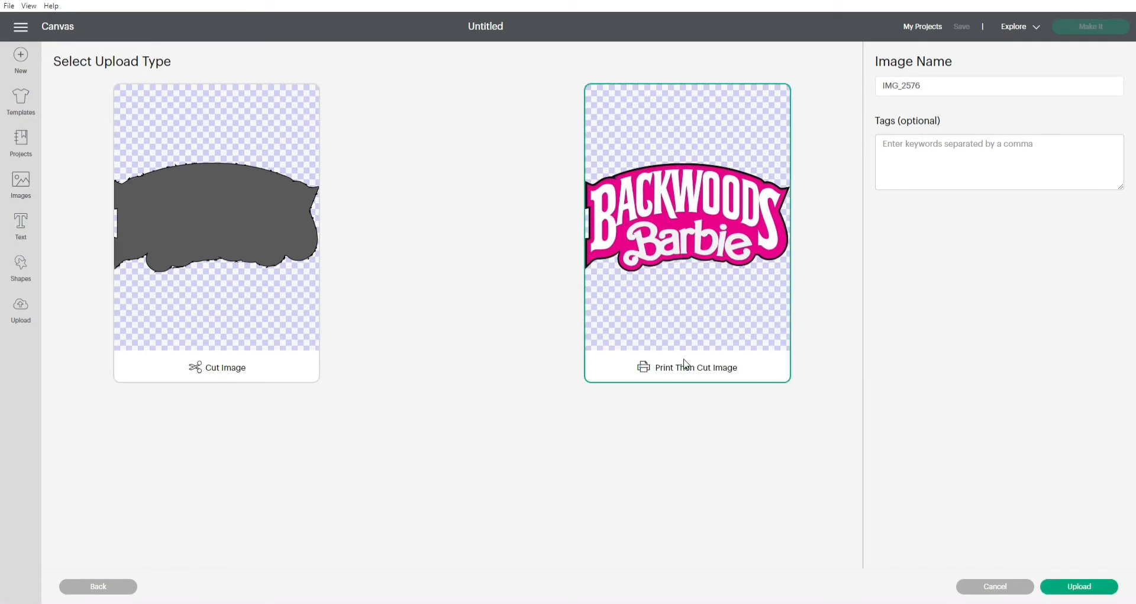
click(1080, 588)
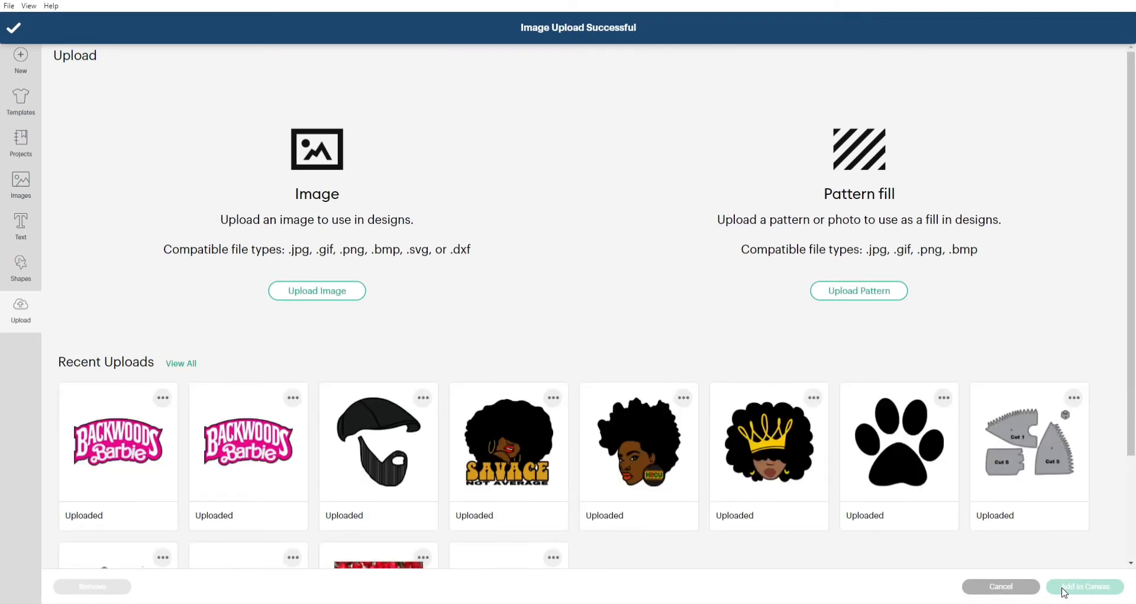
click(99, 439)
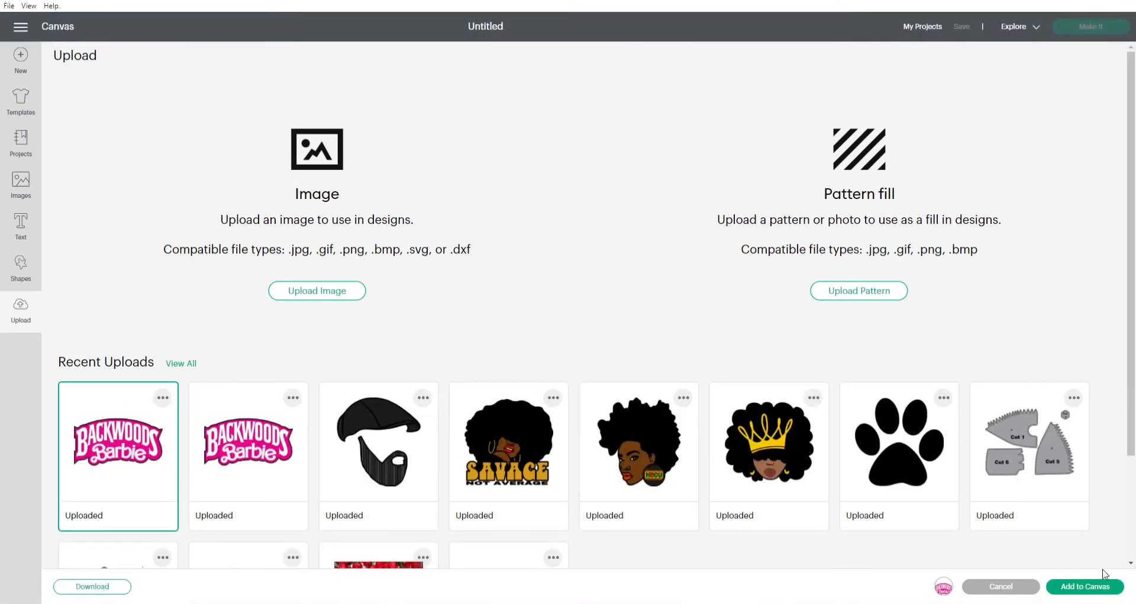
click(1088, 588)
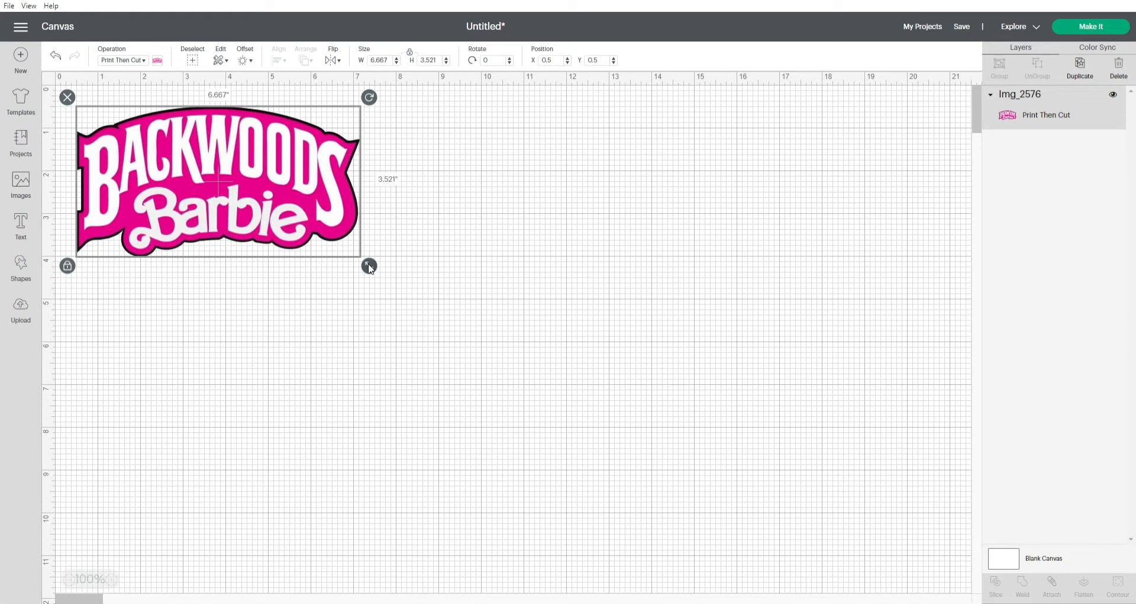
Resize the logo on the canvas to about 7.5 inches wide and 3.9 inches high.
click(68, 267)
click(68, 266)
drag(369, 265, 467, 317)
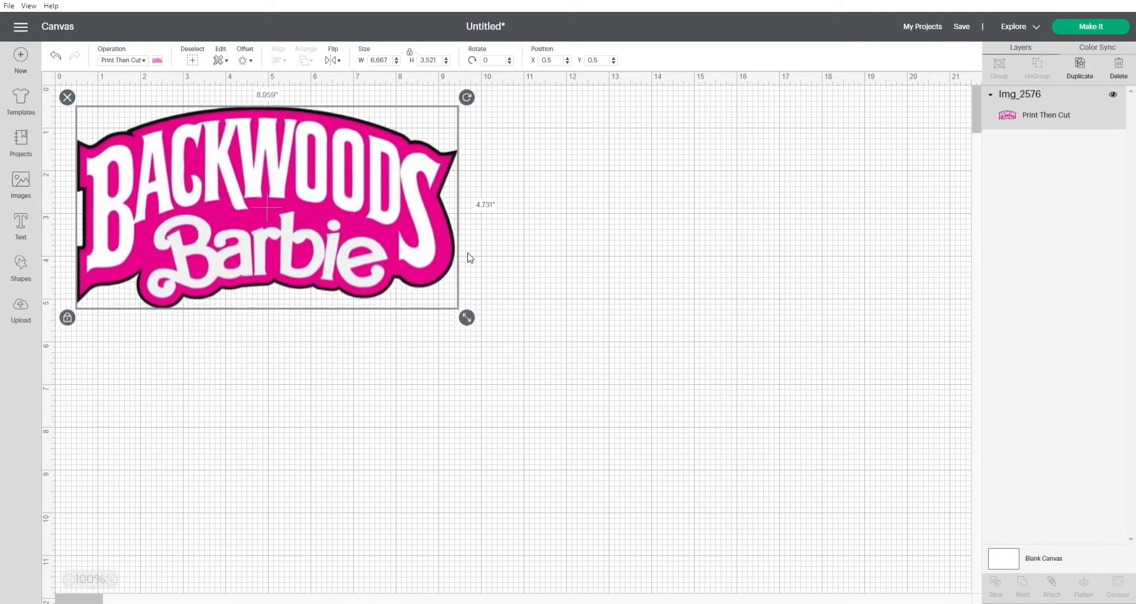
click(217, 90)
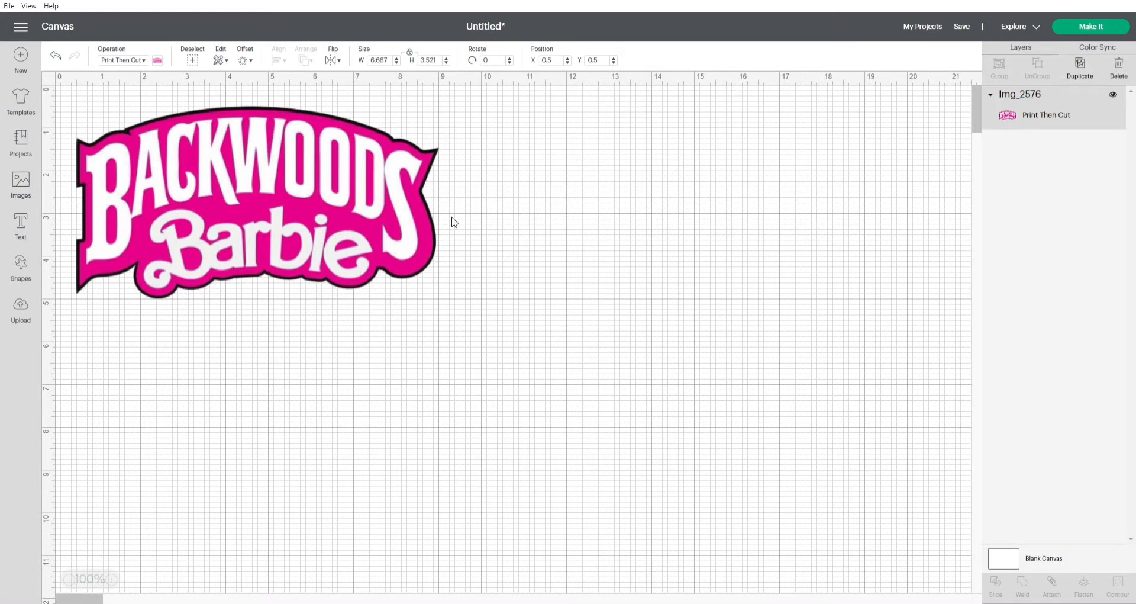
click(240, 227)
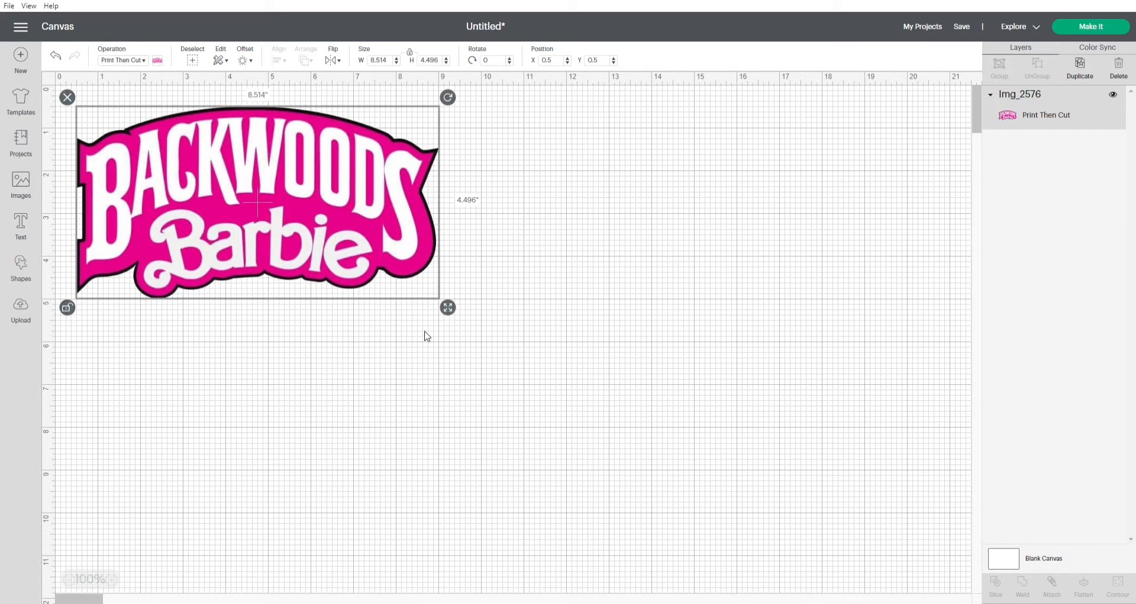
drag(448, 309, 404, 285)
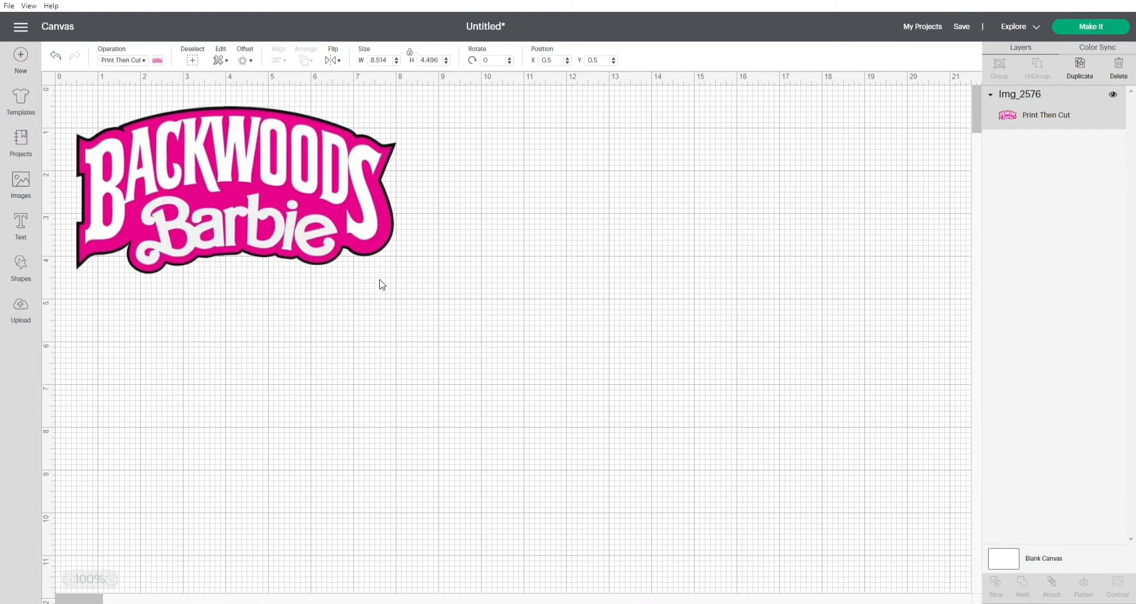
Stretch the logo's height to about 4.2 inches and move it to about X 5.5, Y 1.8 on the canvas.
drag(292, 231, 288, 212)
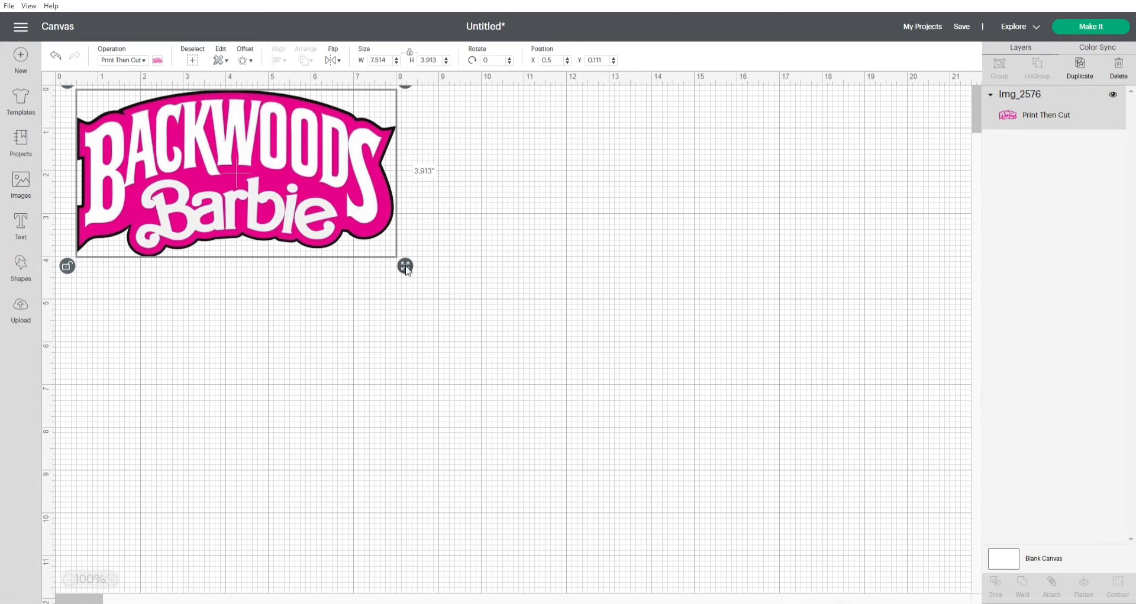
drag(407, 270, 407, 282)
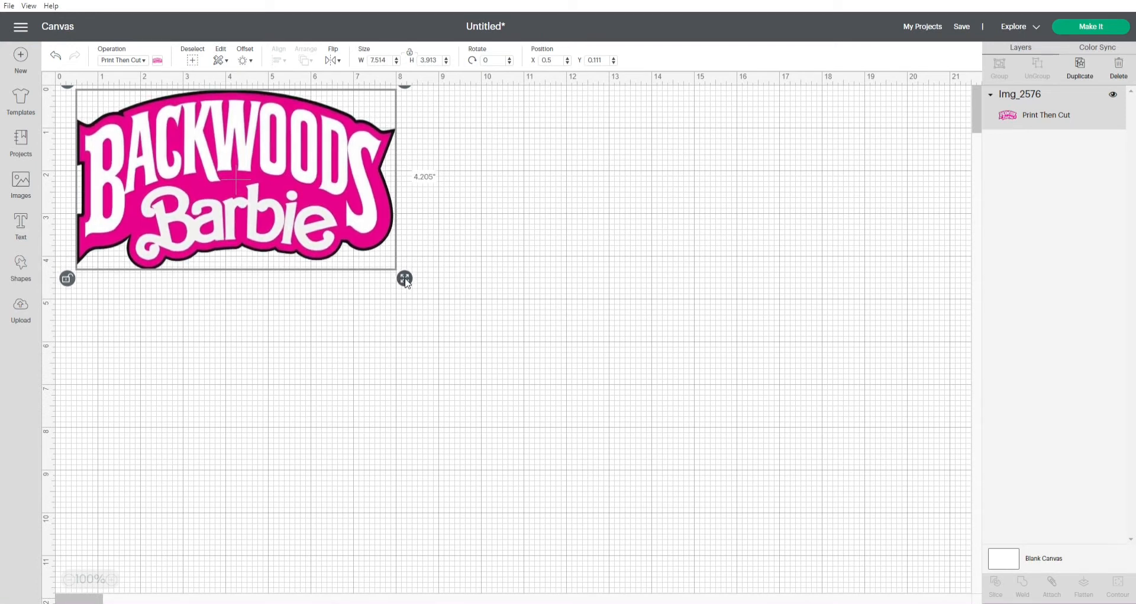
drag(407, 282, 406, 282)
drag(176, 208, 171, 212)
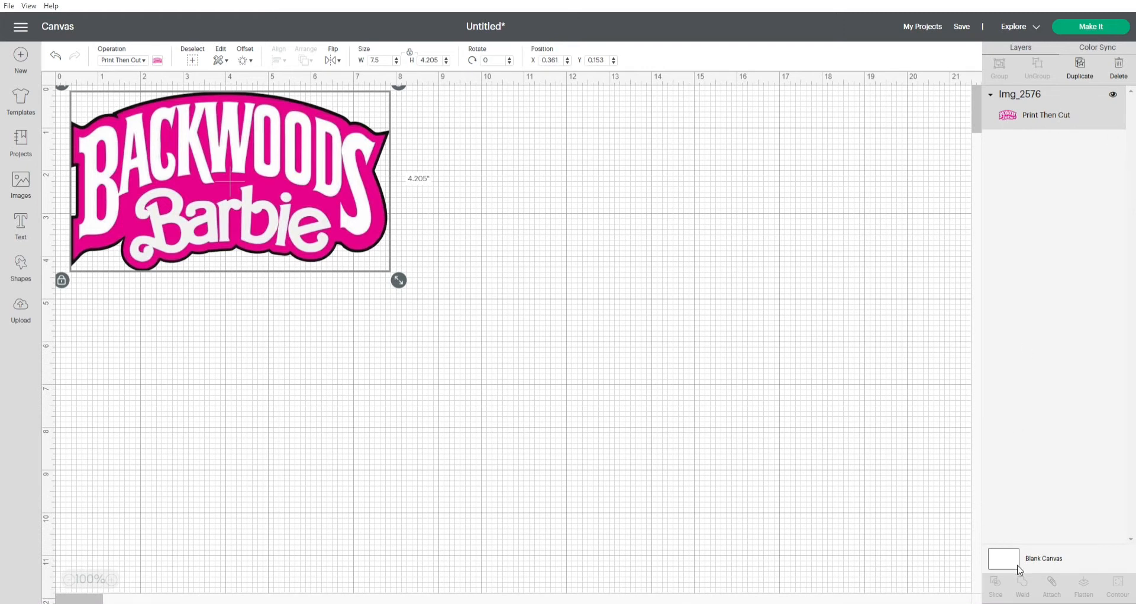
drag(267, 208, 484, 278)
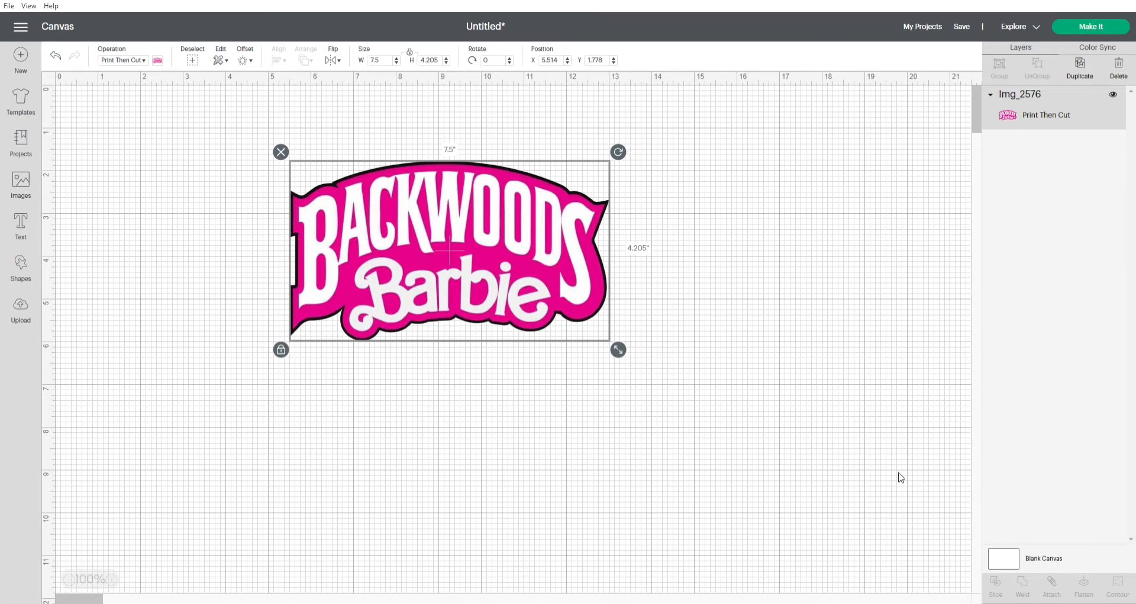
Take the project through mat preparation to the Print stage and dismiss the machine connection instructions.
click(1088, 27)
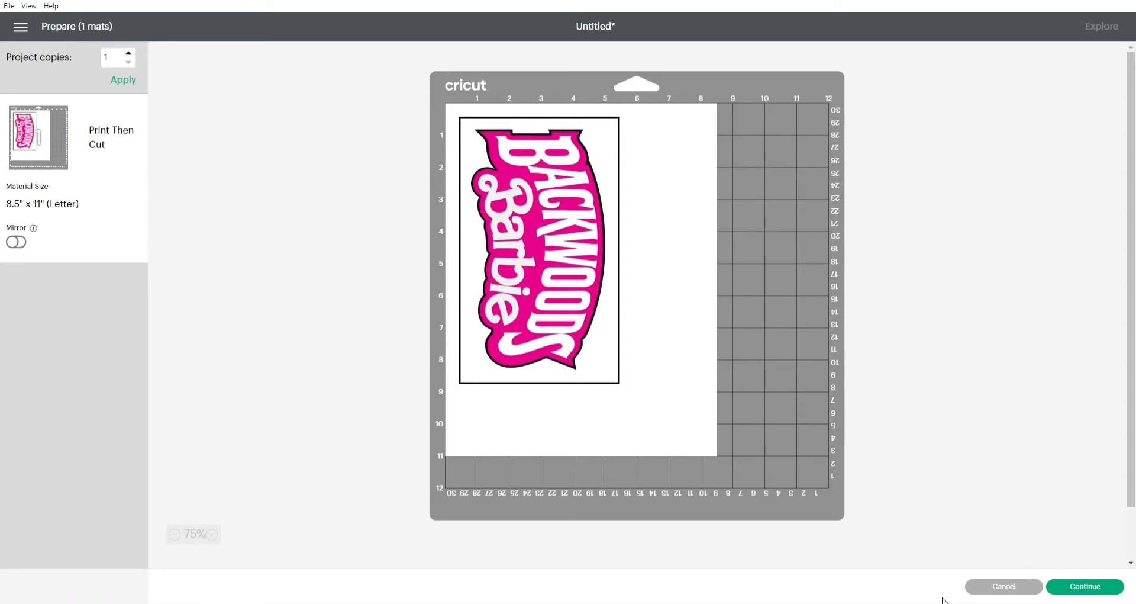
click(1088, 588)
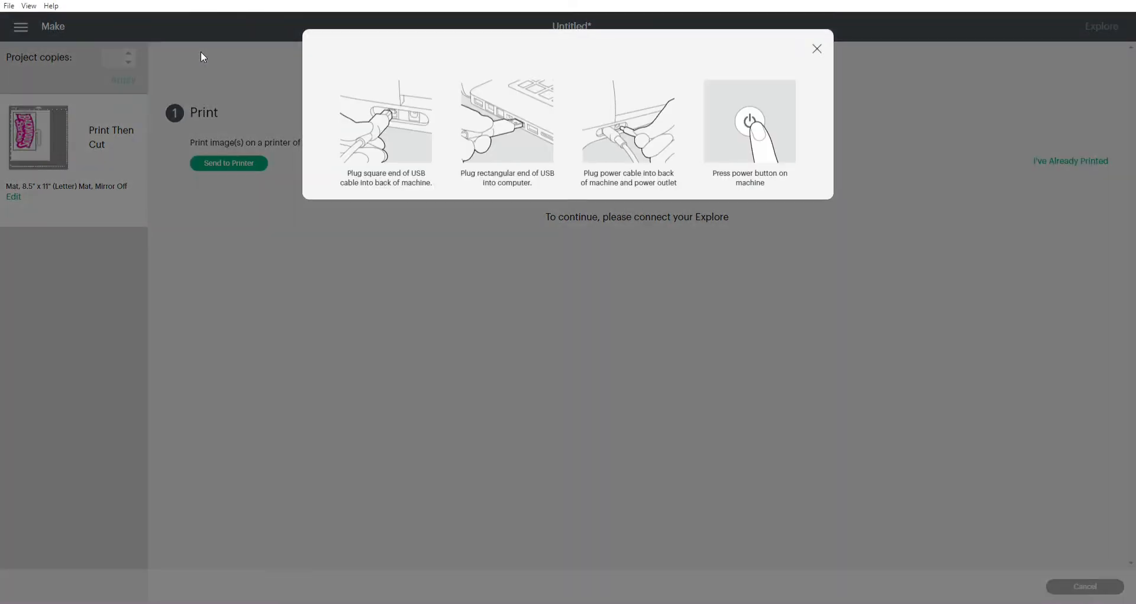
click(817, 49)
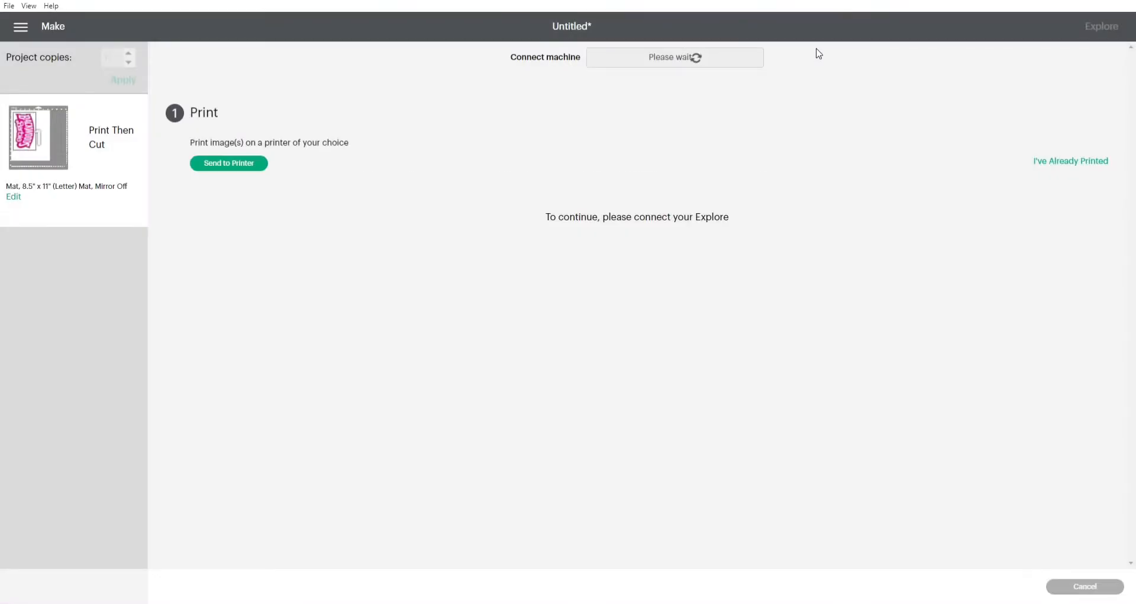